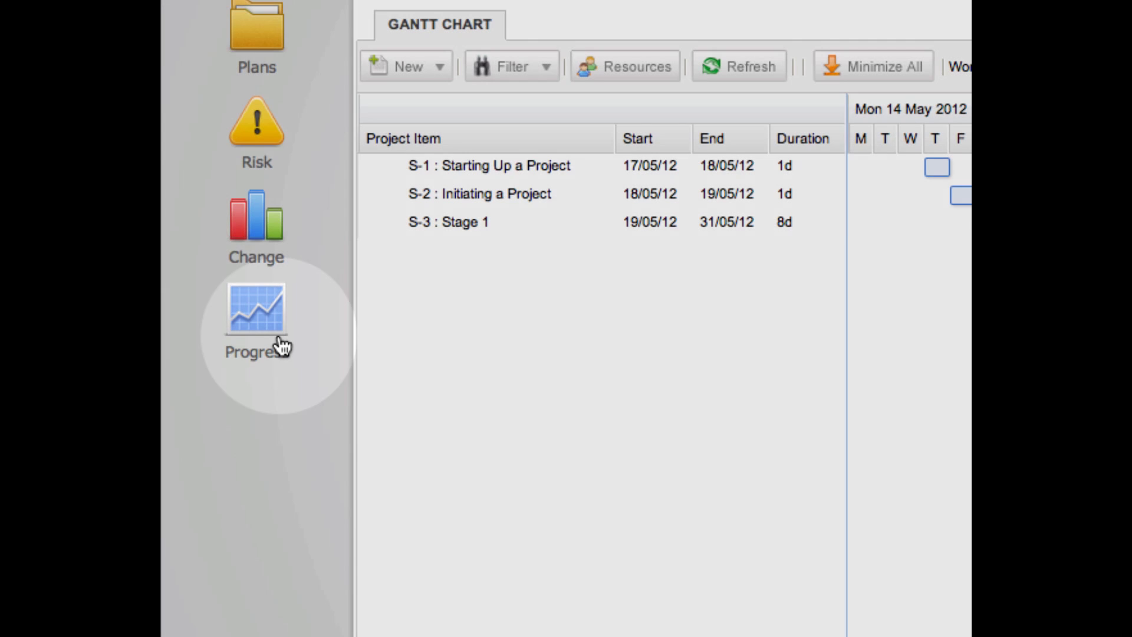
# Create a new product in Plans named "Furniture" and assign it to Stage 1
pyautogui.click(282, 347)
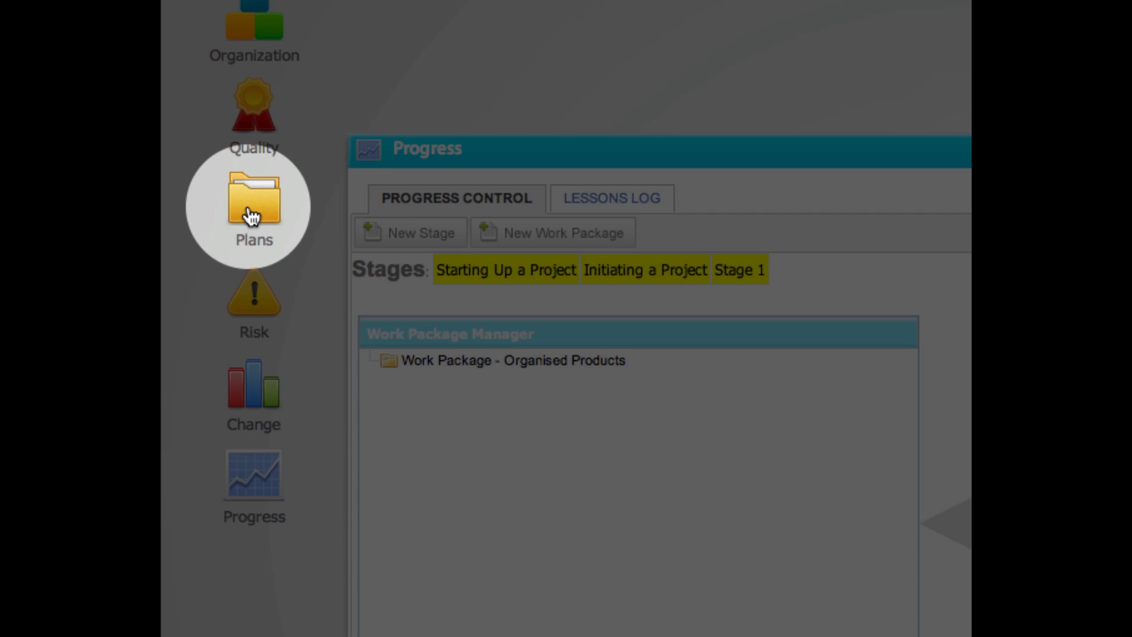
pyautogui.click(252, 212)
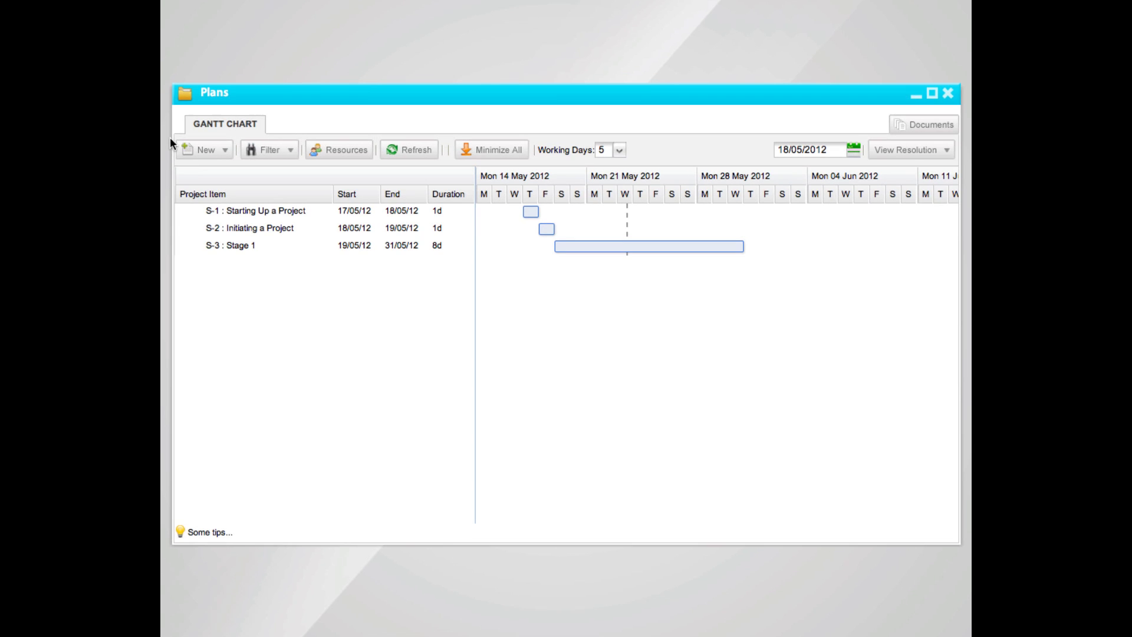
pyautogui.click(205, 154)
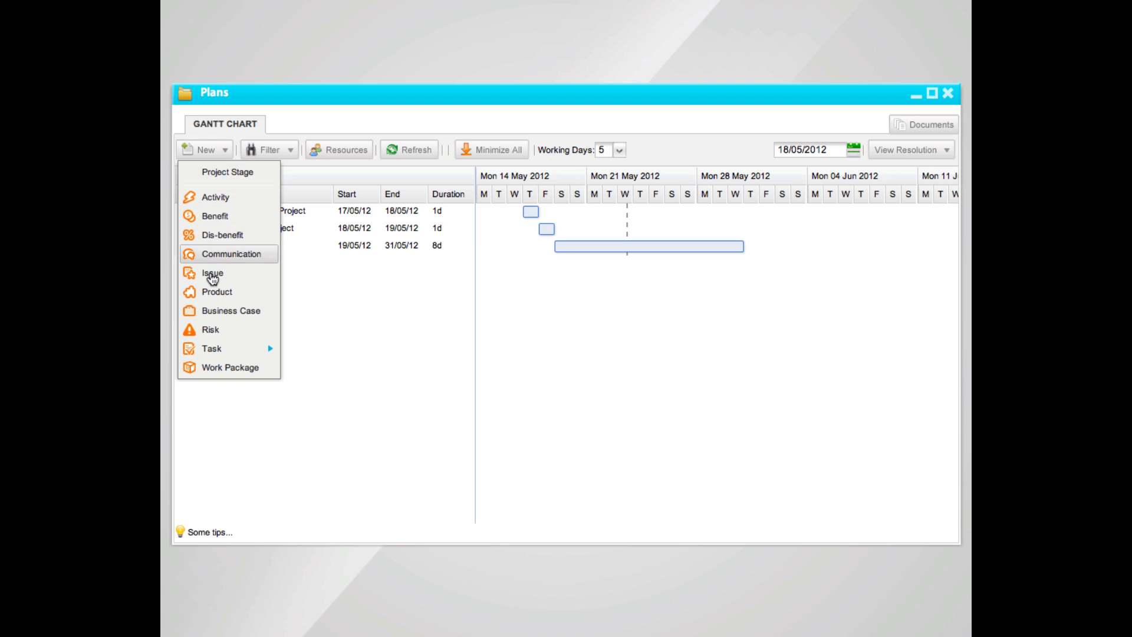
pyautogui.click(209, 292)
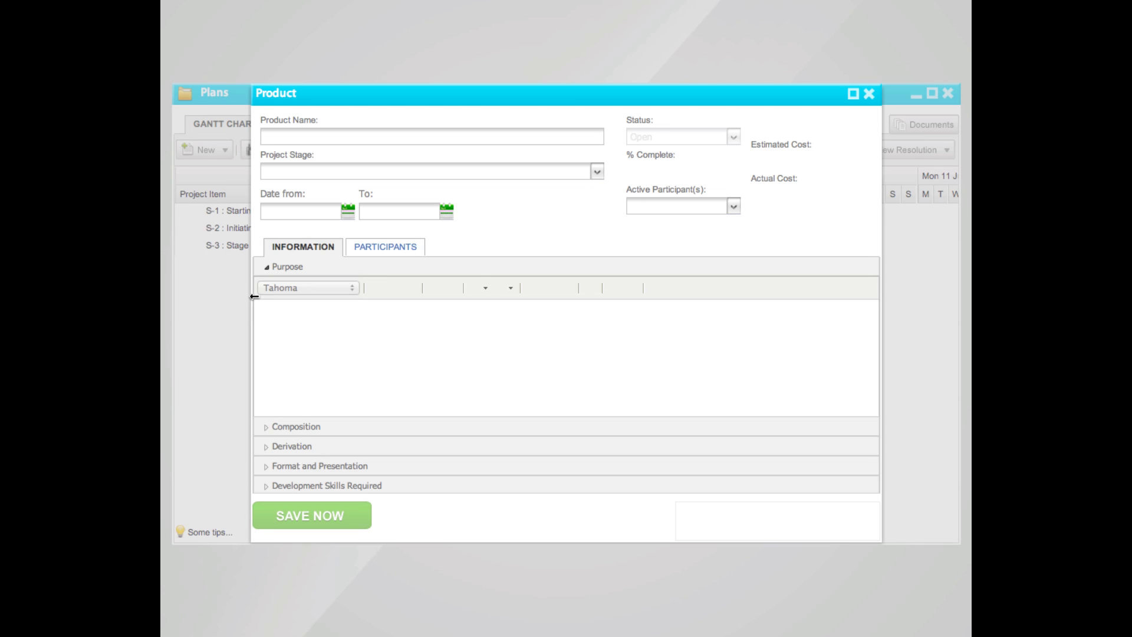
pyautogui.click(373, 136)
pyautogui.write('Furniture')
pyautogui.click(597, 172)
pyautogui.click(561, 188)
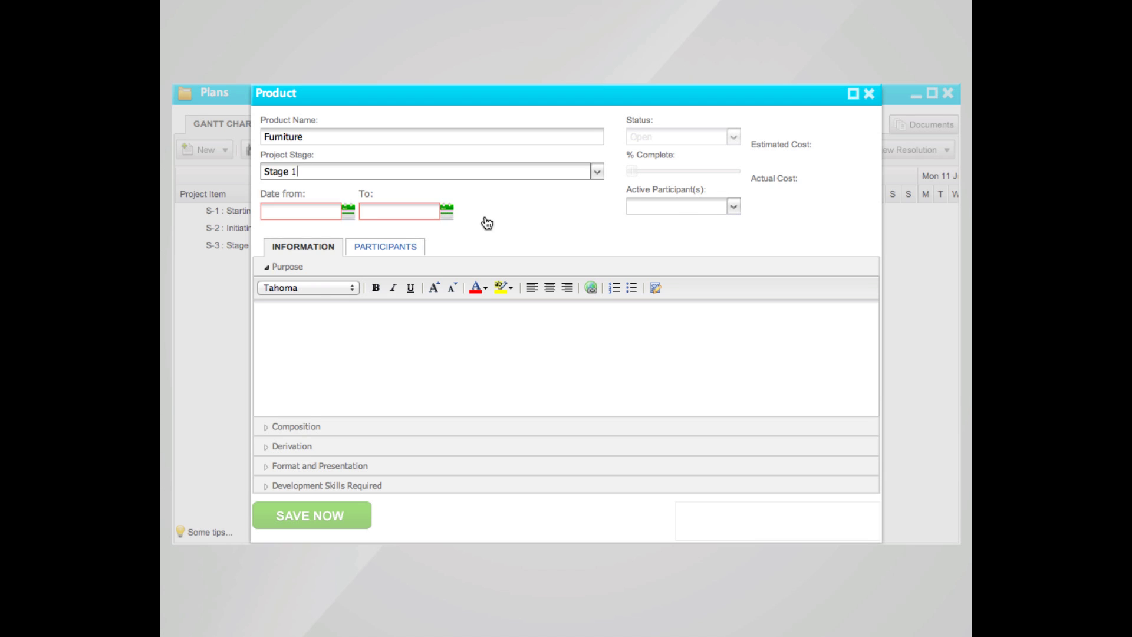
# Save the Furniture product with dates from 22/05/2012 to 25/05/2012 and open the Quality area
pyautogui.click(348, 212)
pyautogui.click(311, 303)
pyautogui.click(447, 211)
pyautogui.click(468, 303)
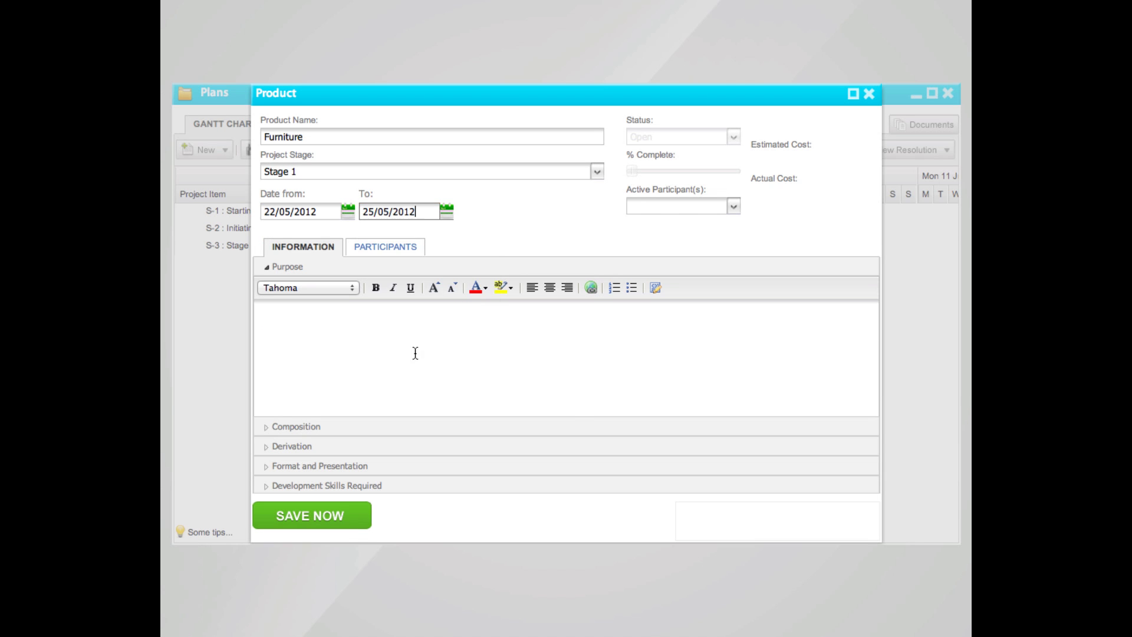
pyautogui.click(330, 516)
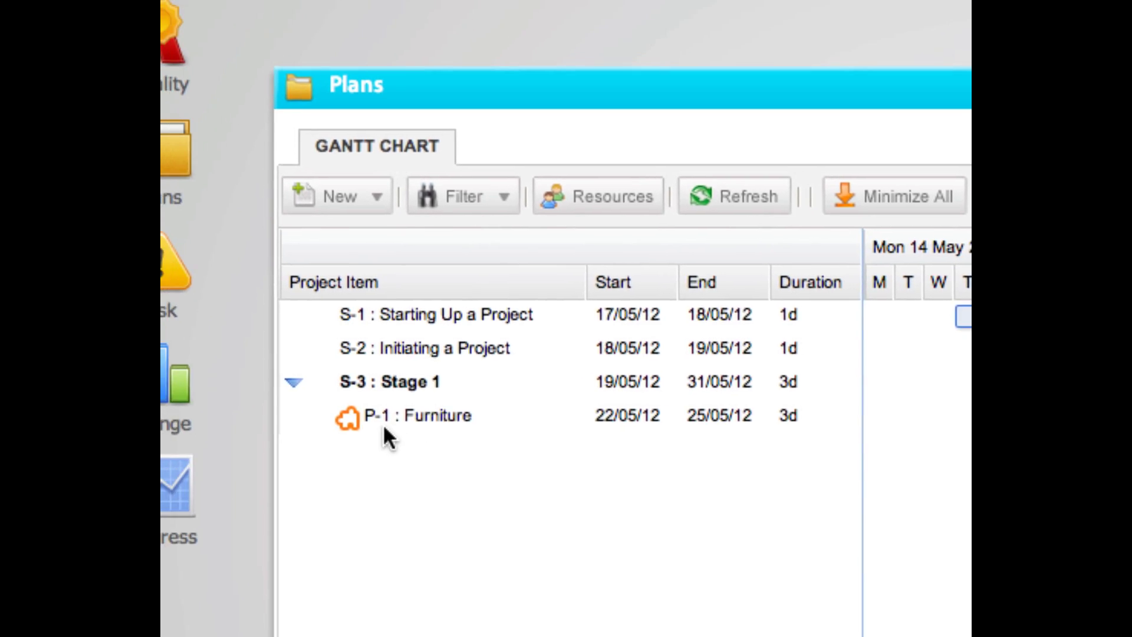
pyautogui.click(179, 74)
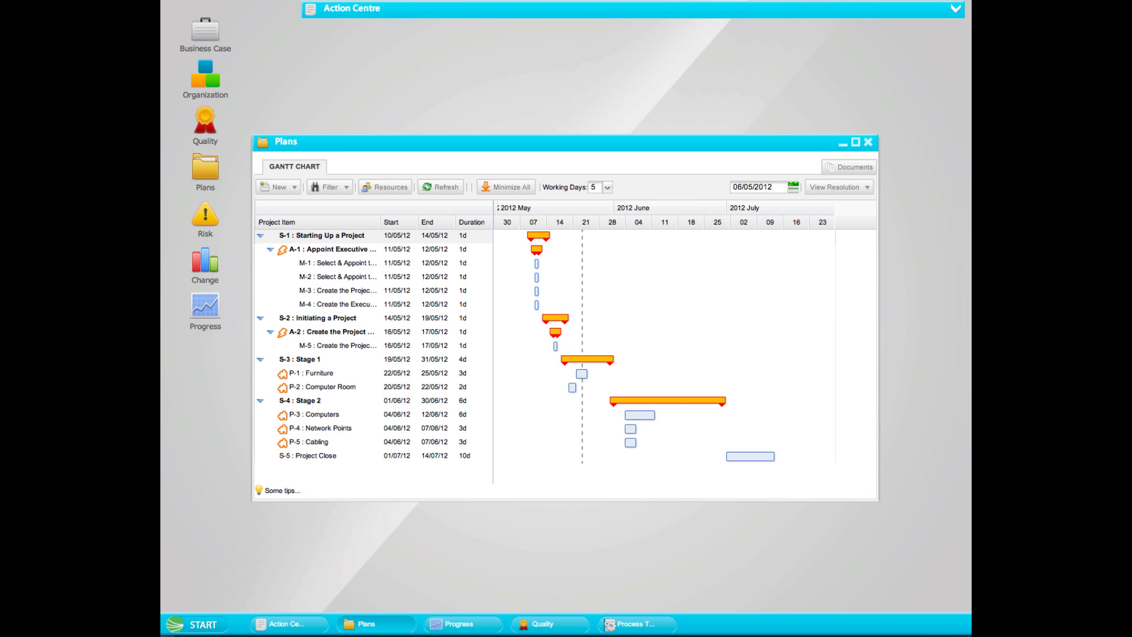
# Add a quality review to the P-1 Furniture product in the Gantt chart, titled "Quality review for 'Furniture'"
pyautogui.click(303, 377)
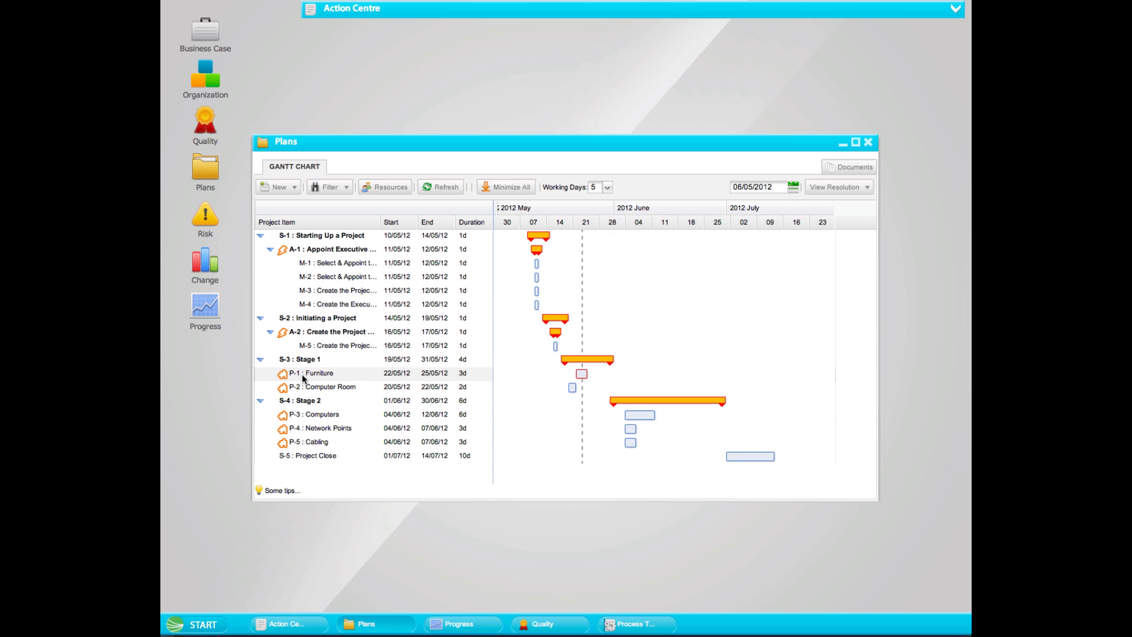
pyautogui.rightClick(303, 377)
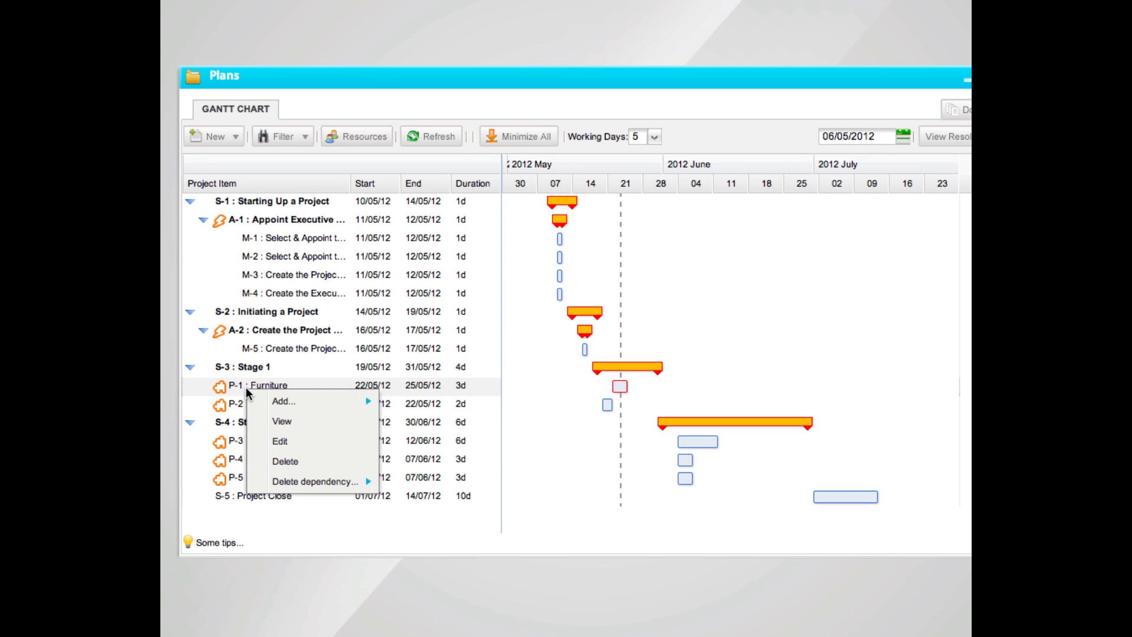
pyautogui.moveTo(289, 401)
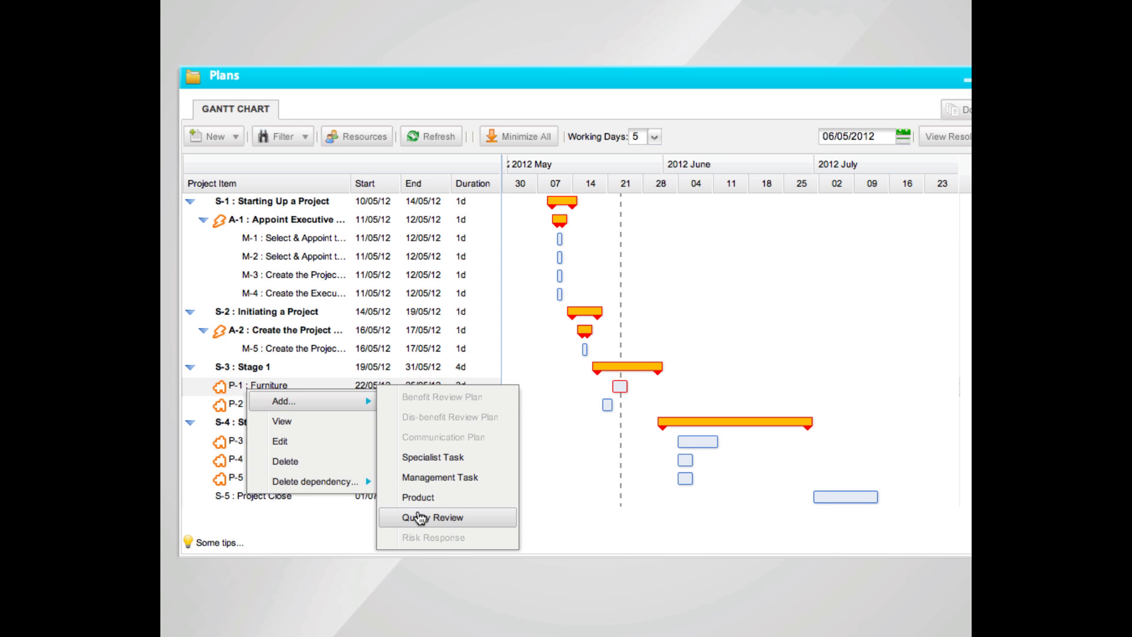
pyautogui.click(390, 519)
pyautogui.click(265, 92)
pyautogui.write('Qual')
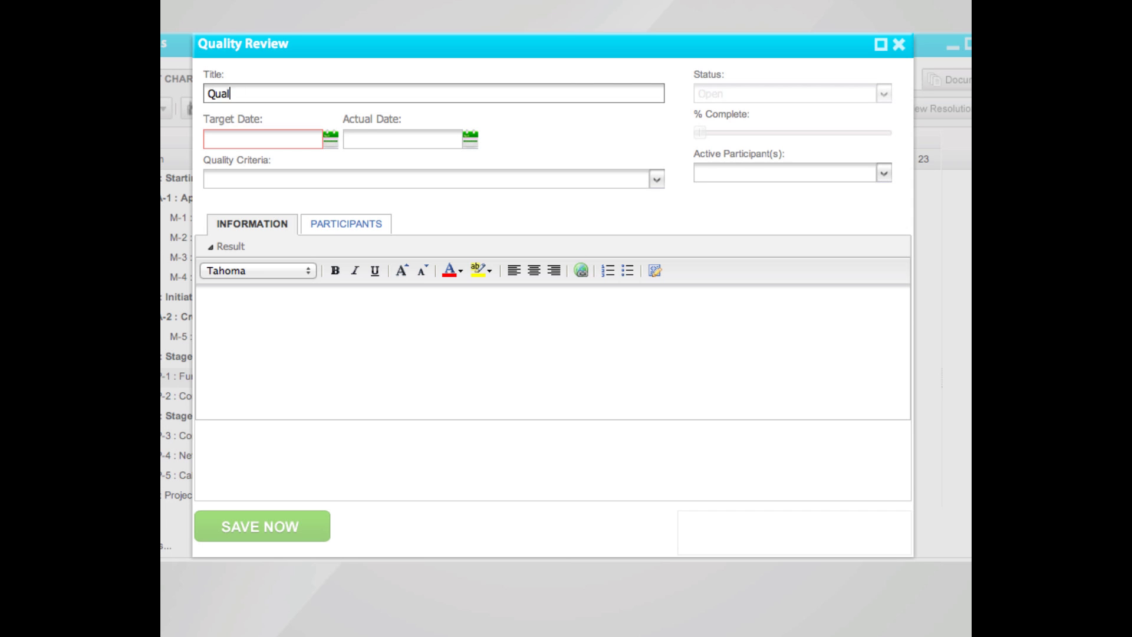
pyautogui.write("ity review for 'Furniture'")
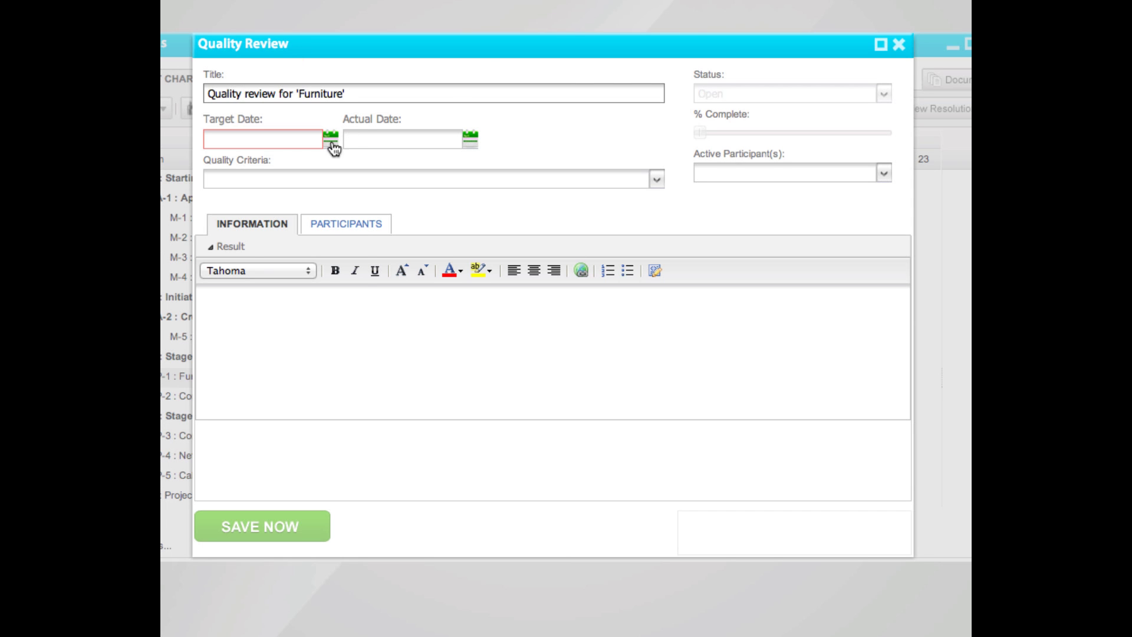
# Set the quality review's target date to 25/05/2012 and enter the quality criterion "Must be pine wood"
pyautogui.click(330, 139)
pyautogui.click(328, 244)
pyautogui.click(622, 183)
pyautogui.write('Must be pine wood')
pyautogui.press('Return')
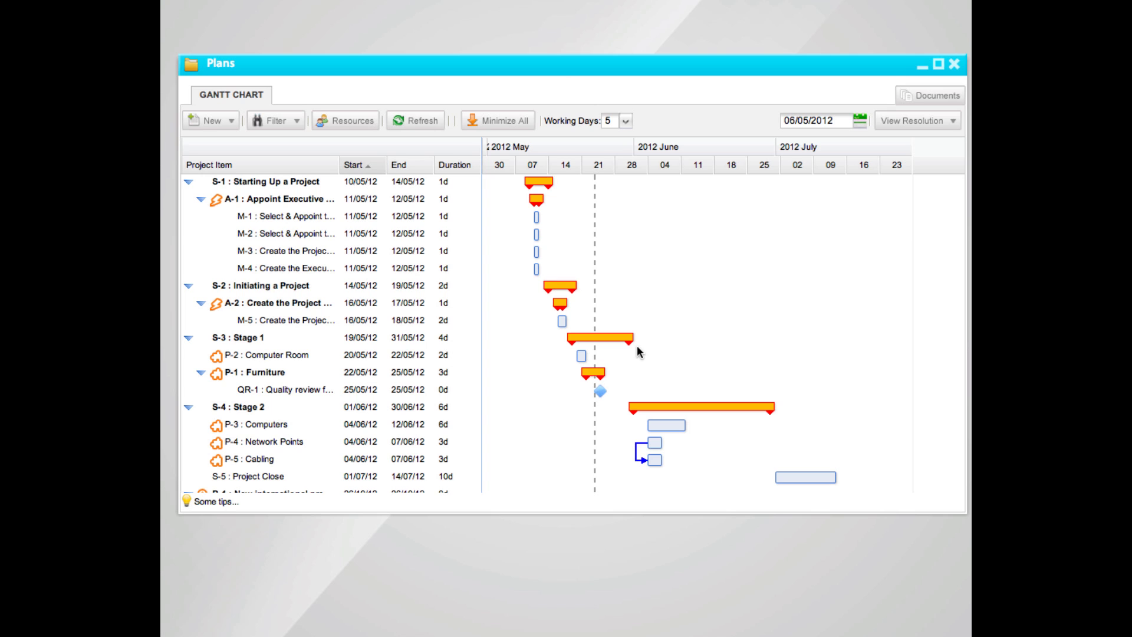
# Show the Gantt chart at 1 month resolution and extend the M-5 task's bar to end on 18/05/12
pyautogui.click(918, 121)
pyautogui.click(908, 163)
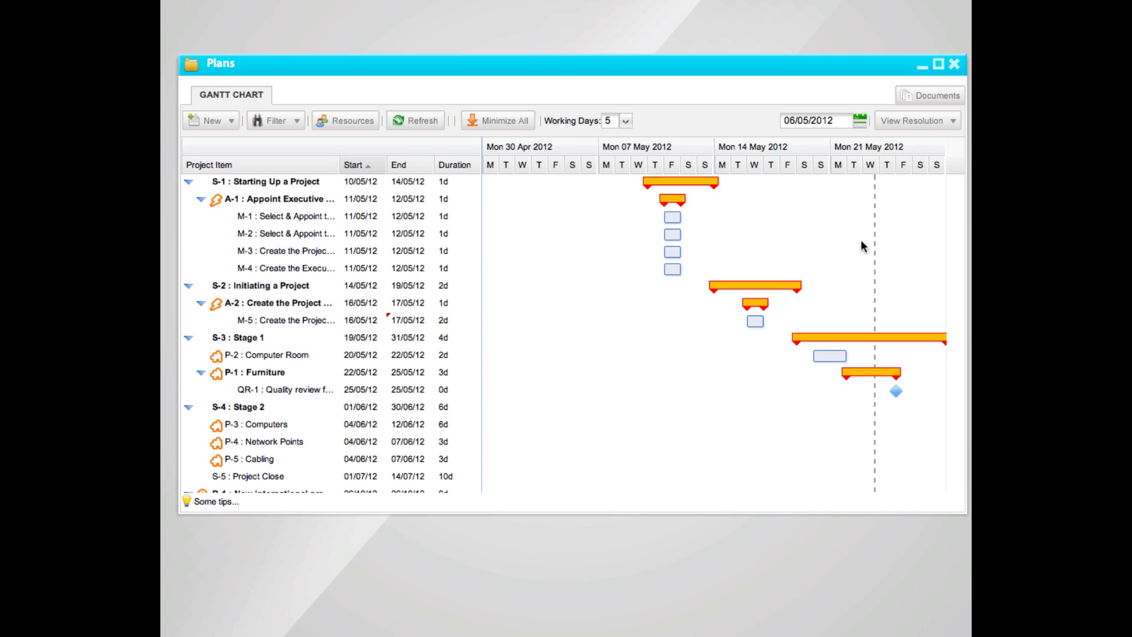
pyautogui.moveTo(758, 306)
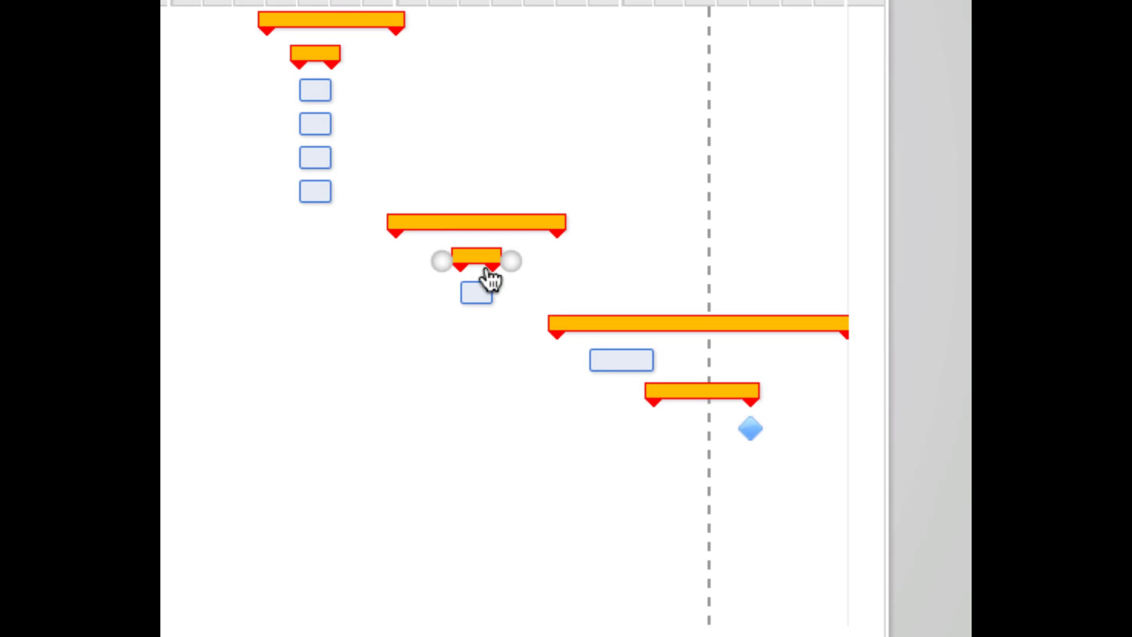
pyautogui.moveTo(478, 290)
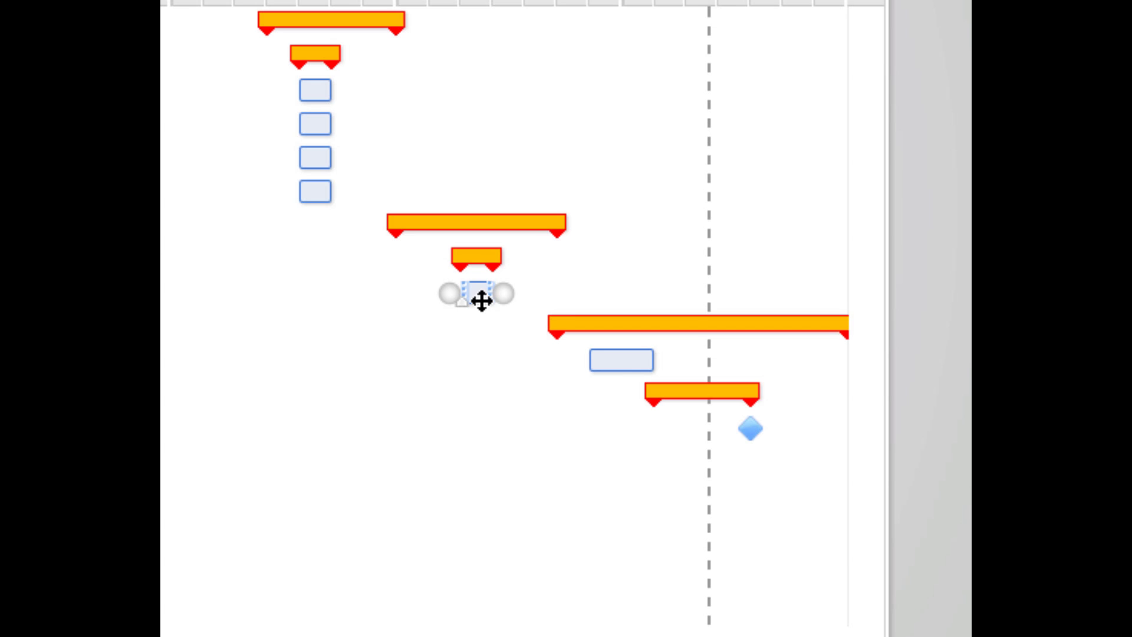
pyautogui.moveTo(480, 298); pyautogui.dragTo(458, 293)
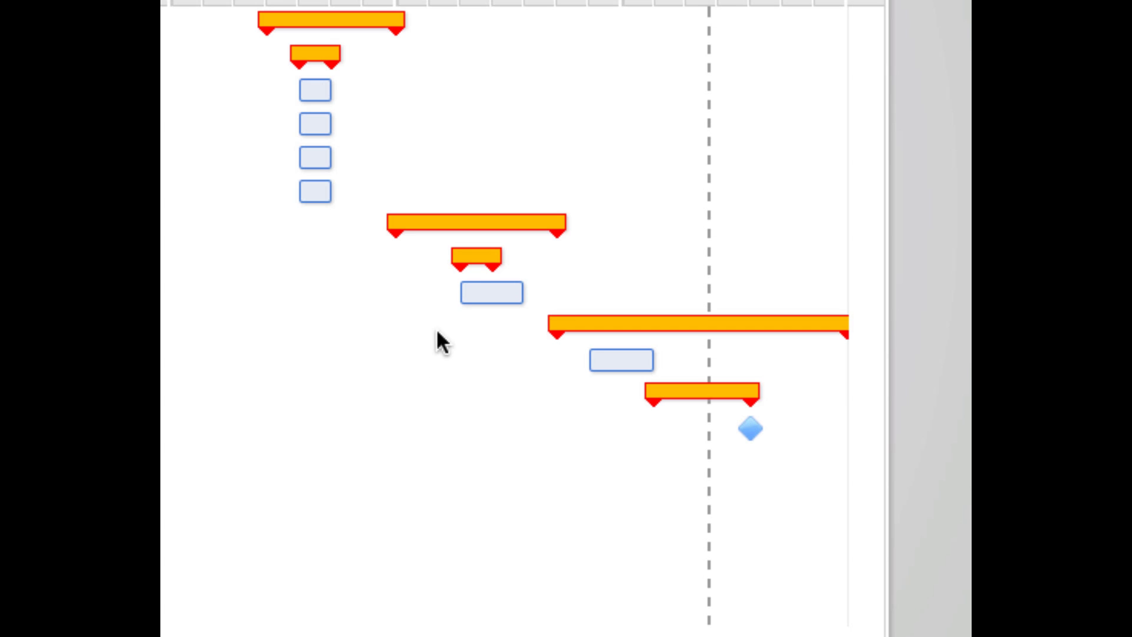
pyautogui.rightClick(482, 260)
pyautogui.moveTo(503, 294)
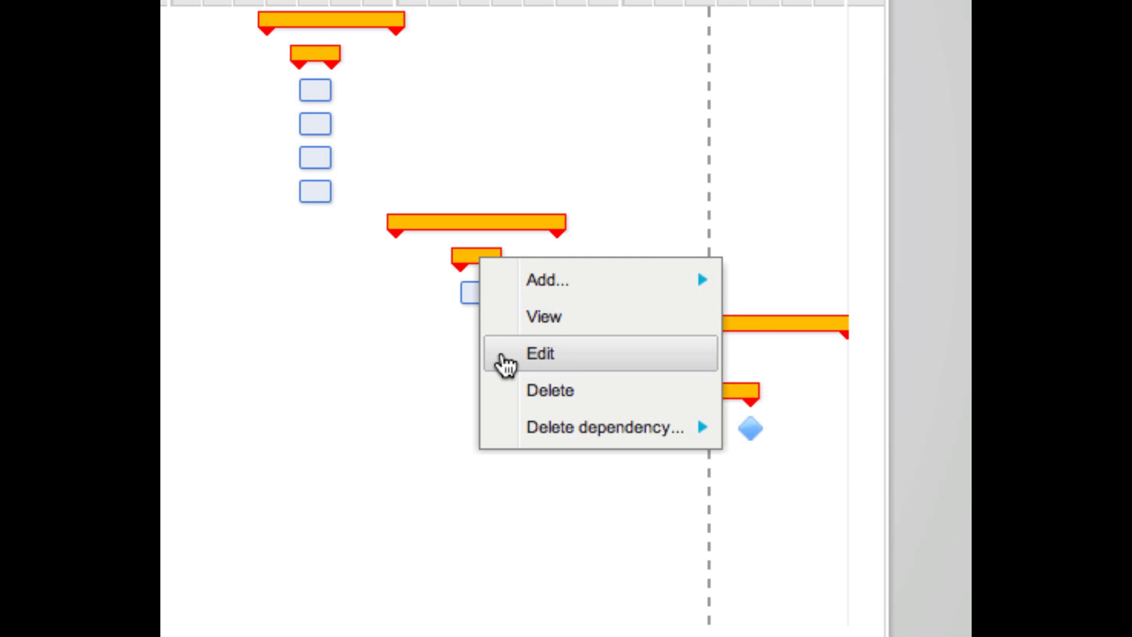
pyautogui.click(370, 337)
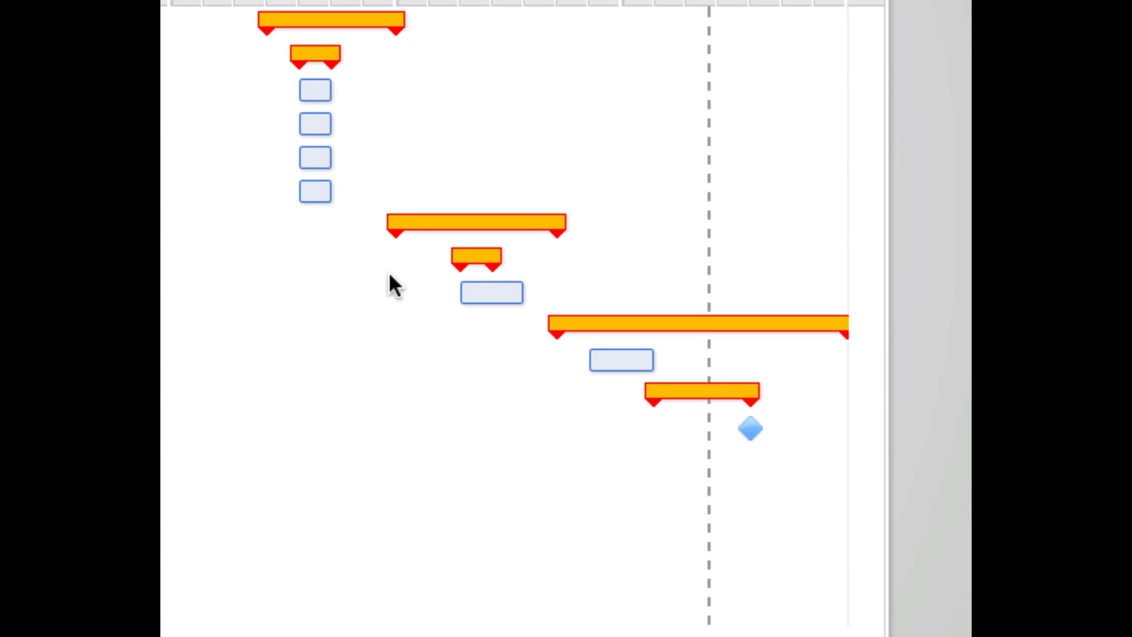
# Link the start of the M-5 task to the end of the A-2 activity as a dependency in the chart
pyautogui.moveTo(462, 295)
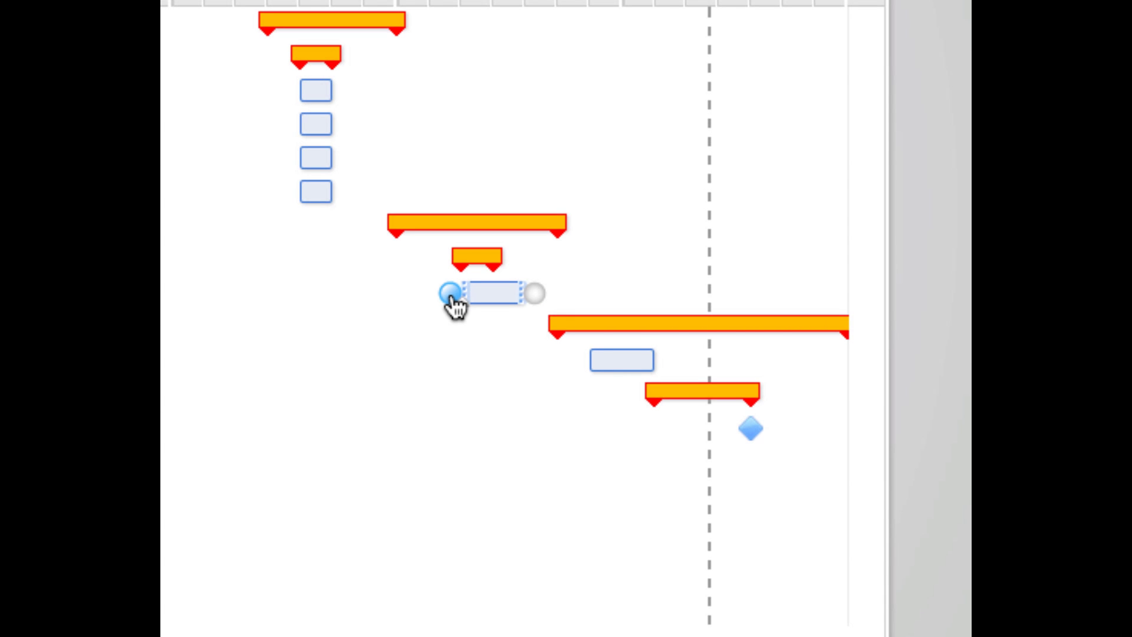
pyautogui.moveTo(452, 297); pyautogui.dragTo(510, 269)
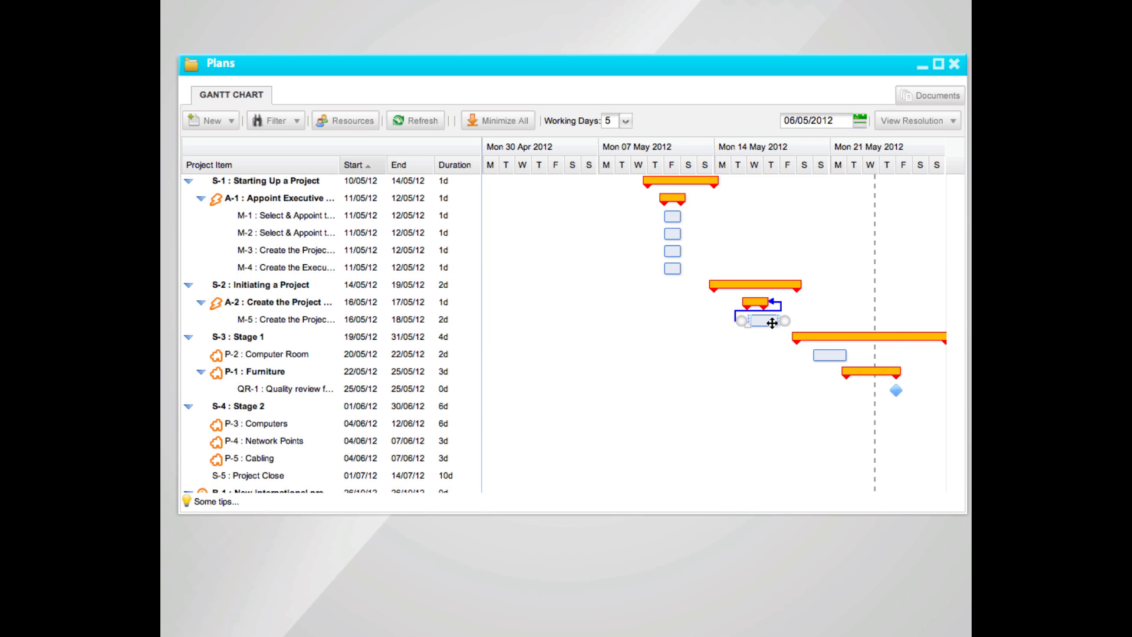
# Delete the M-5 task's dependency on "Create the Project Plan"
pyautogui.rightClick(770, 322)
pyautogui.moveTo(814, 412)
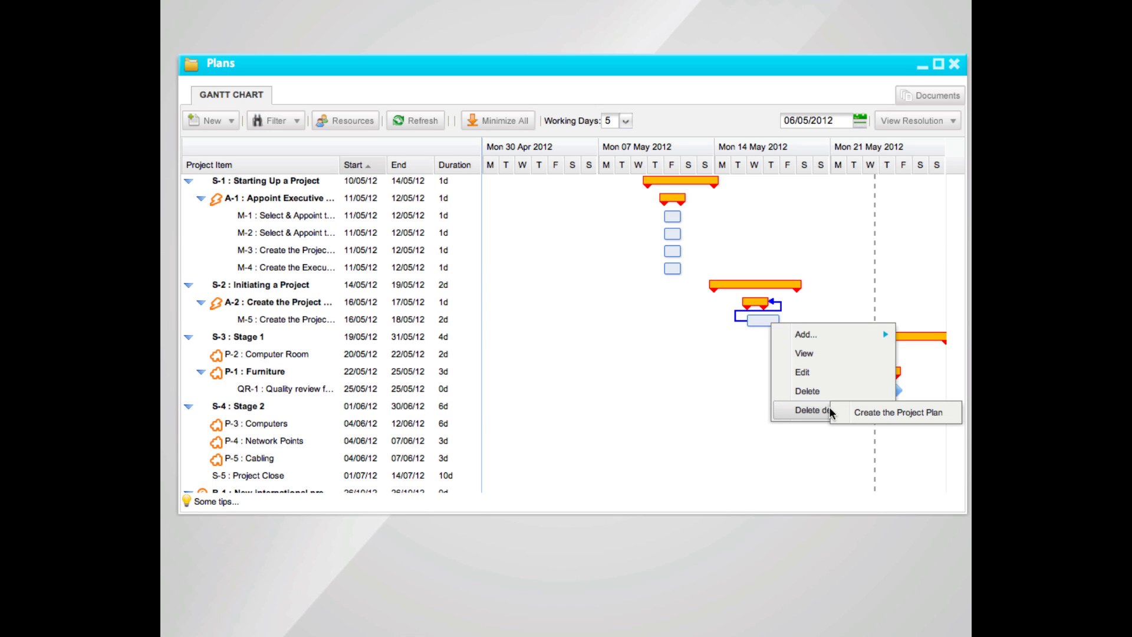
pyautogui.click(862, 413)
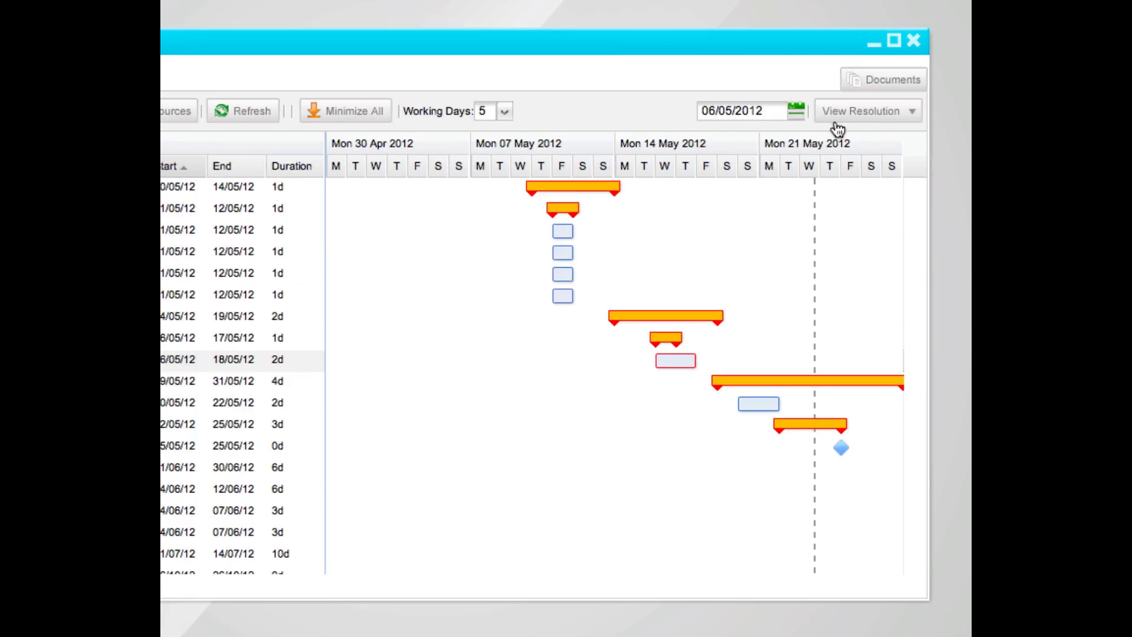
# Set the Gantt chart's start date to 09/05/2012
pyautogui.click(894, 122)
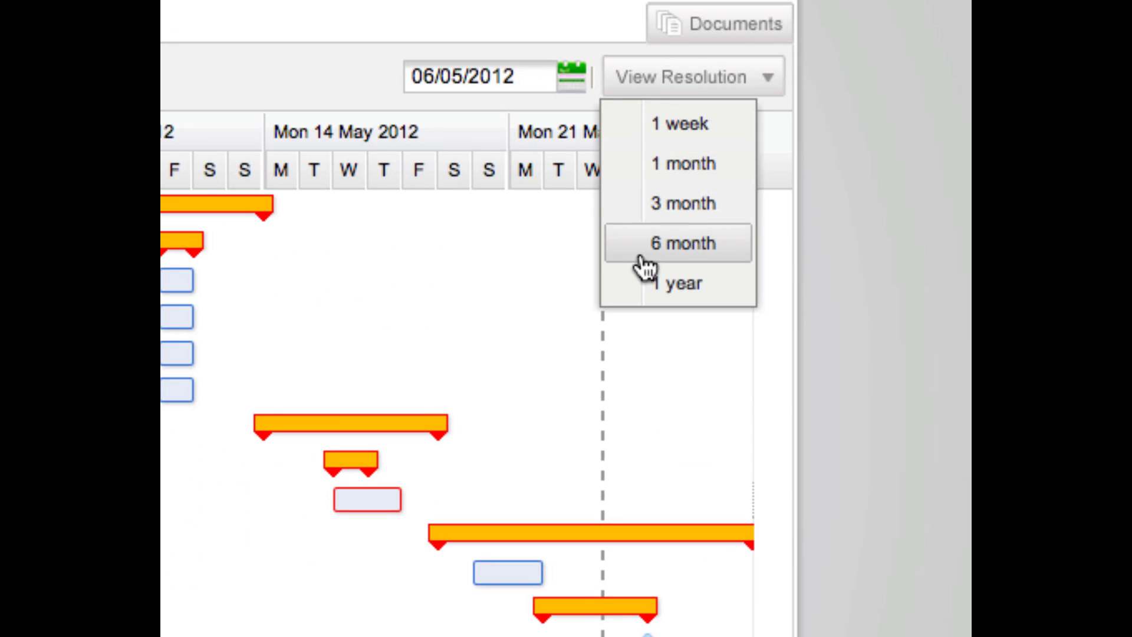
pyautogui.click(663, 90)
pyautogui.click(578, 86)
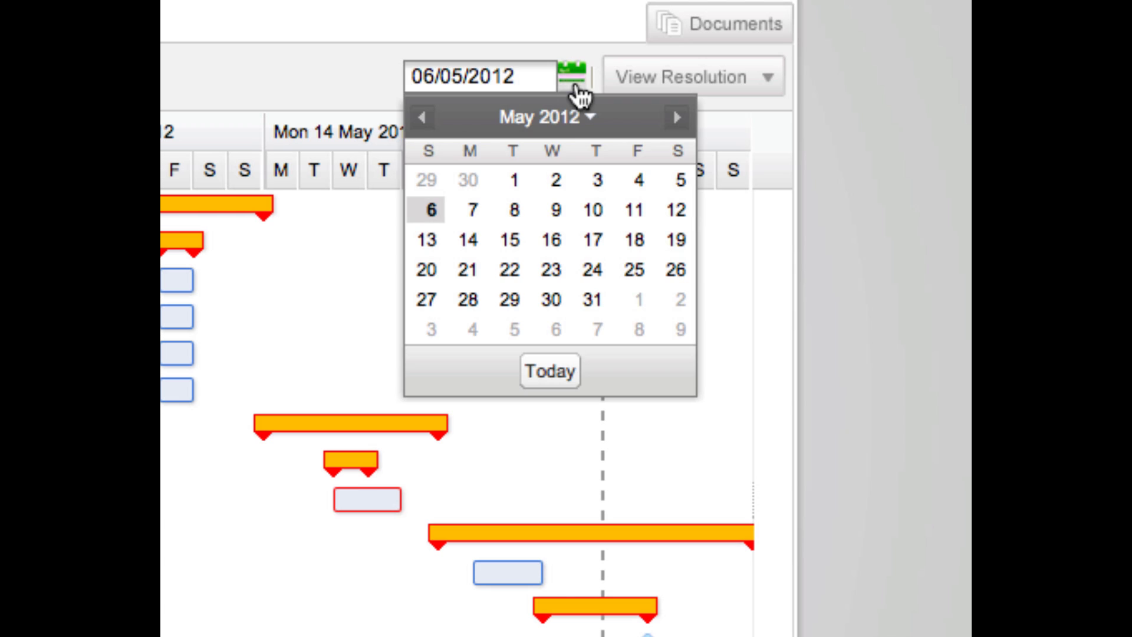
pyautogui.click(553, 214)
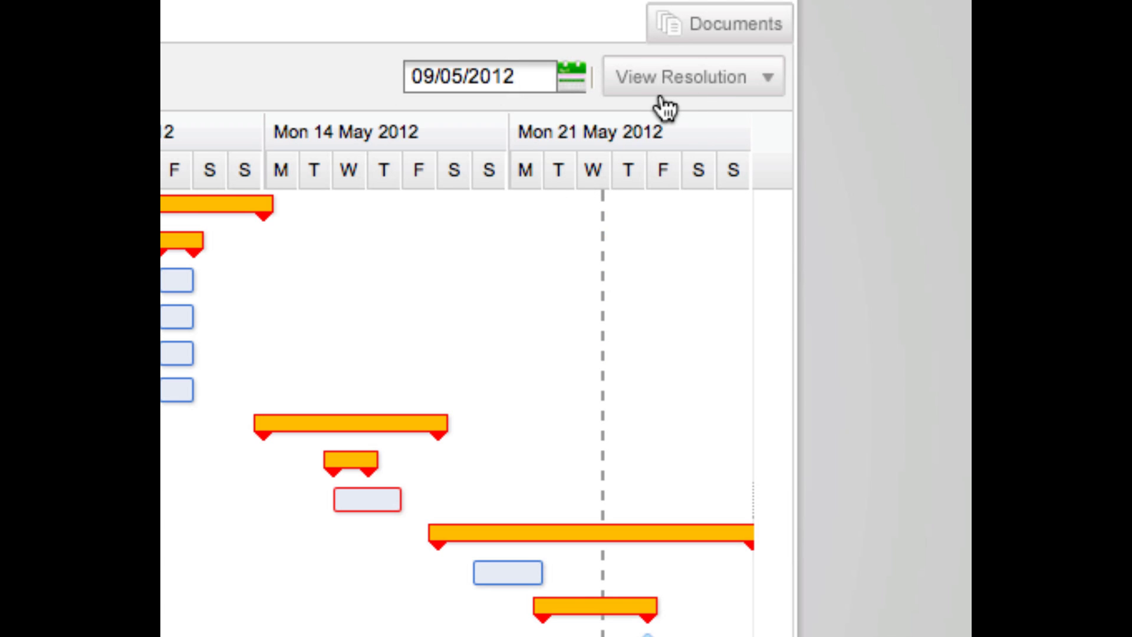
pyautogui.click(669, 98)
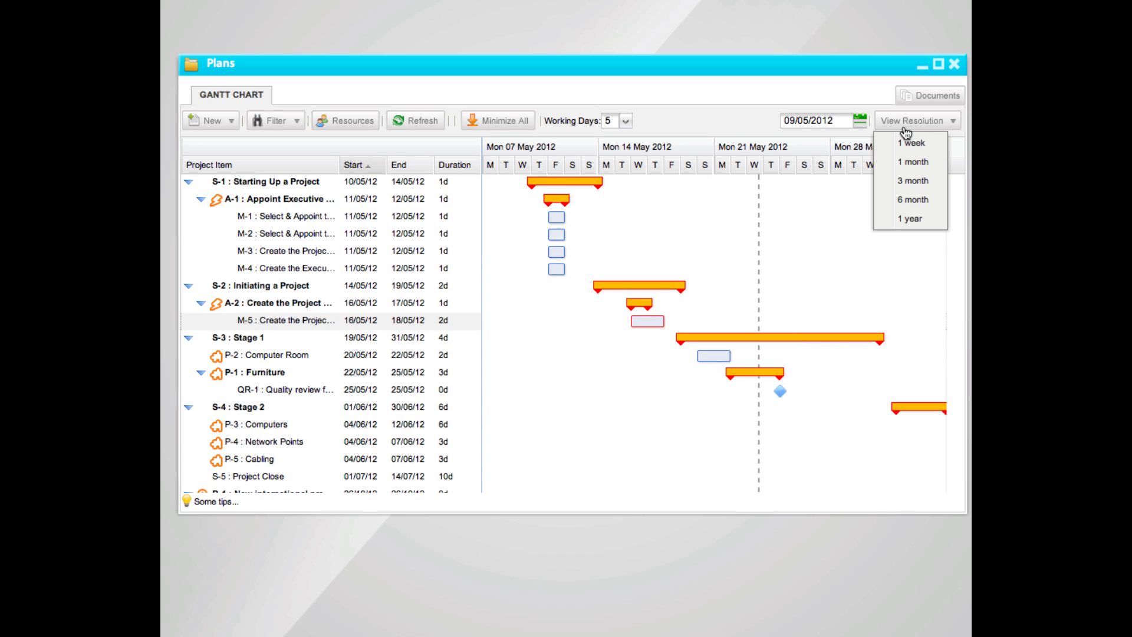
pyautogui.click(800, 212)
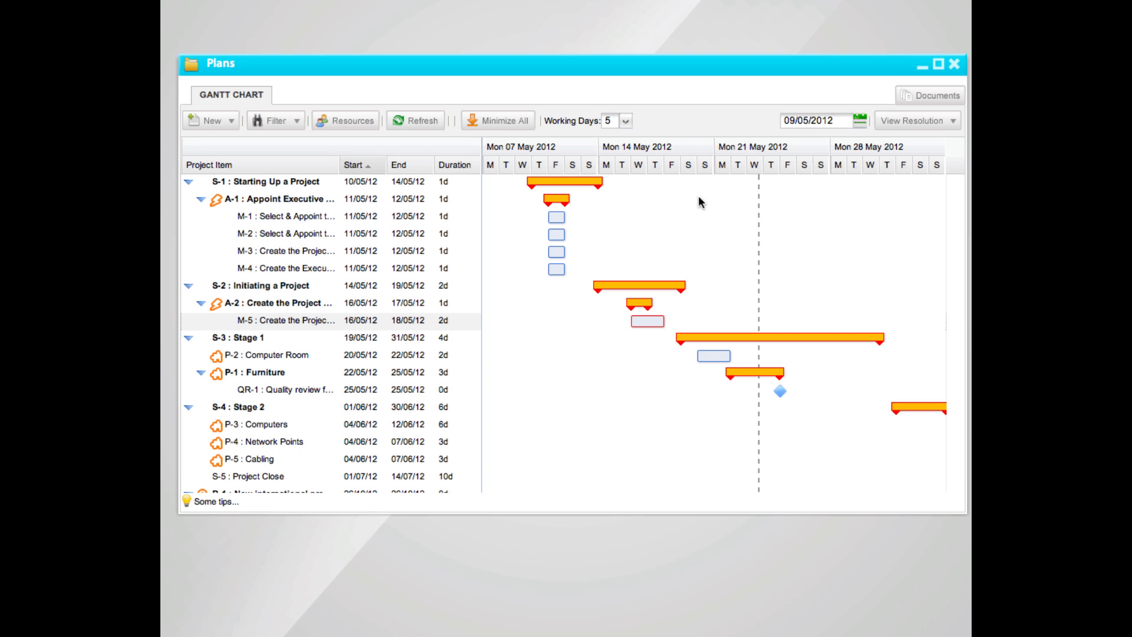
# Clear all item types in the Gantt chart filter and apply it with Benefit selected
pyautogui.click(299, 124)
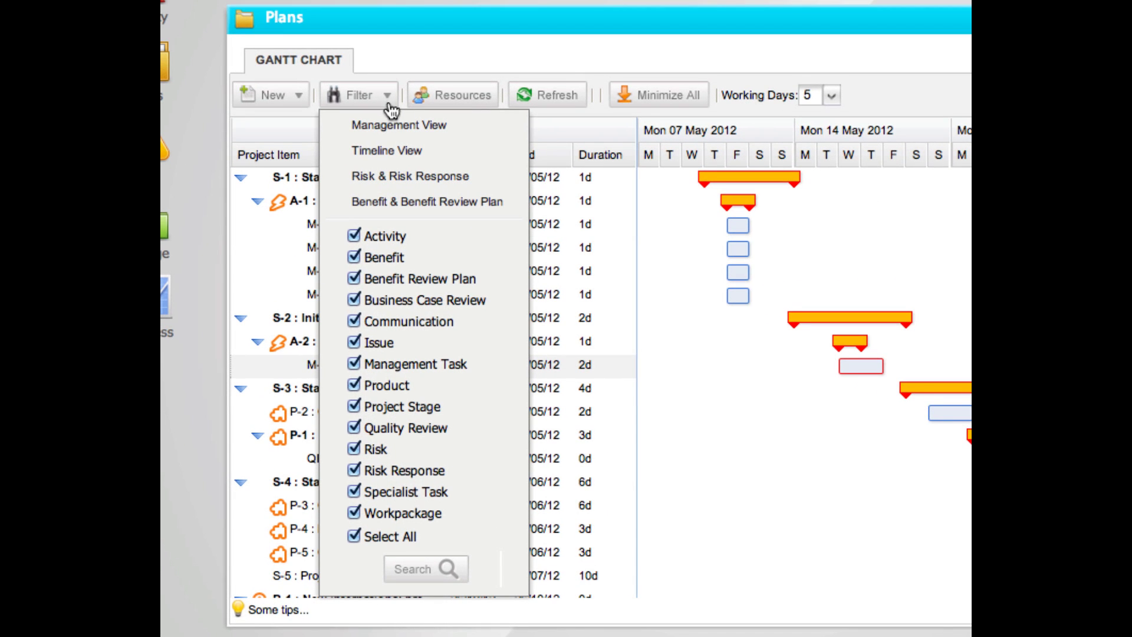
pyautogui.click(356, 534)
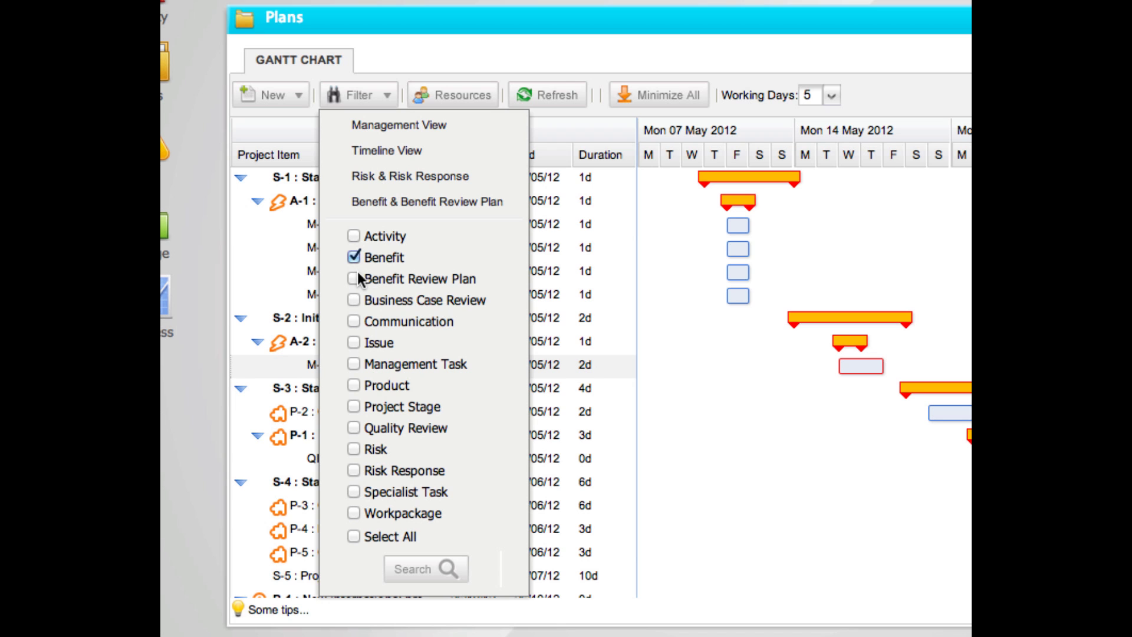
pyautogui.click(412, 570)
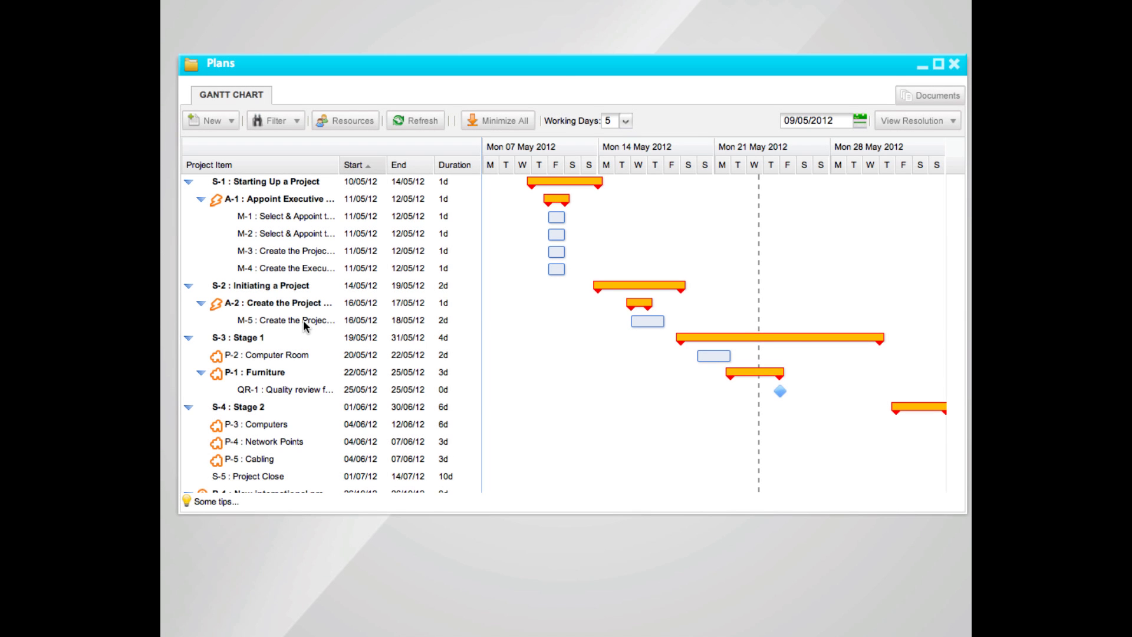
pyautogui.rightClick(304, 320)
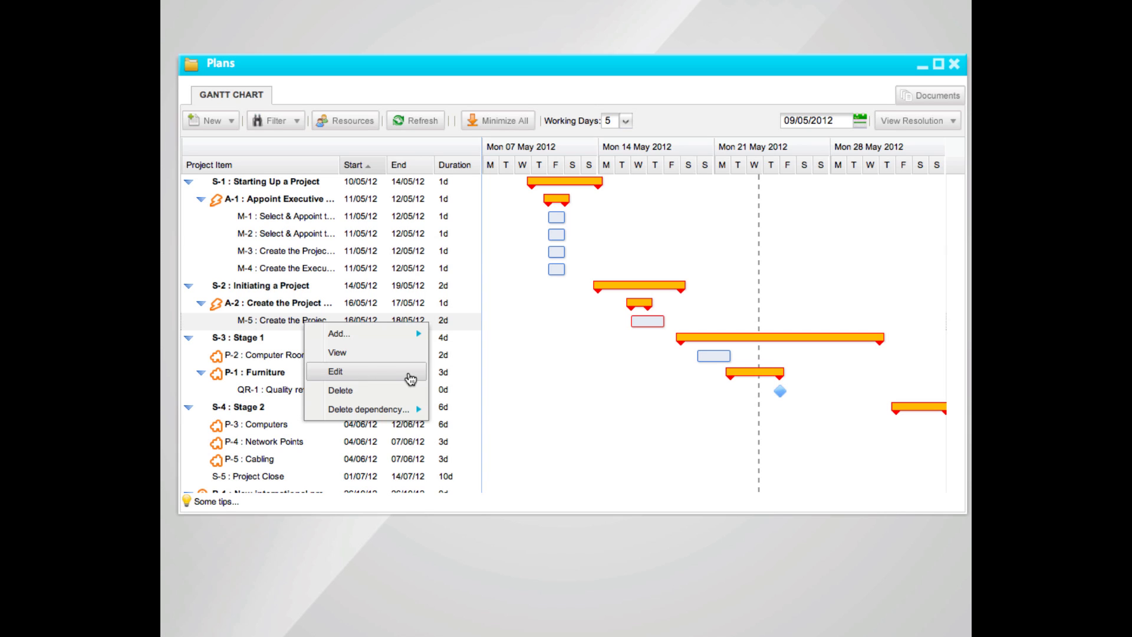
pyautogui.click(543, 349)
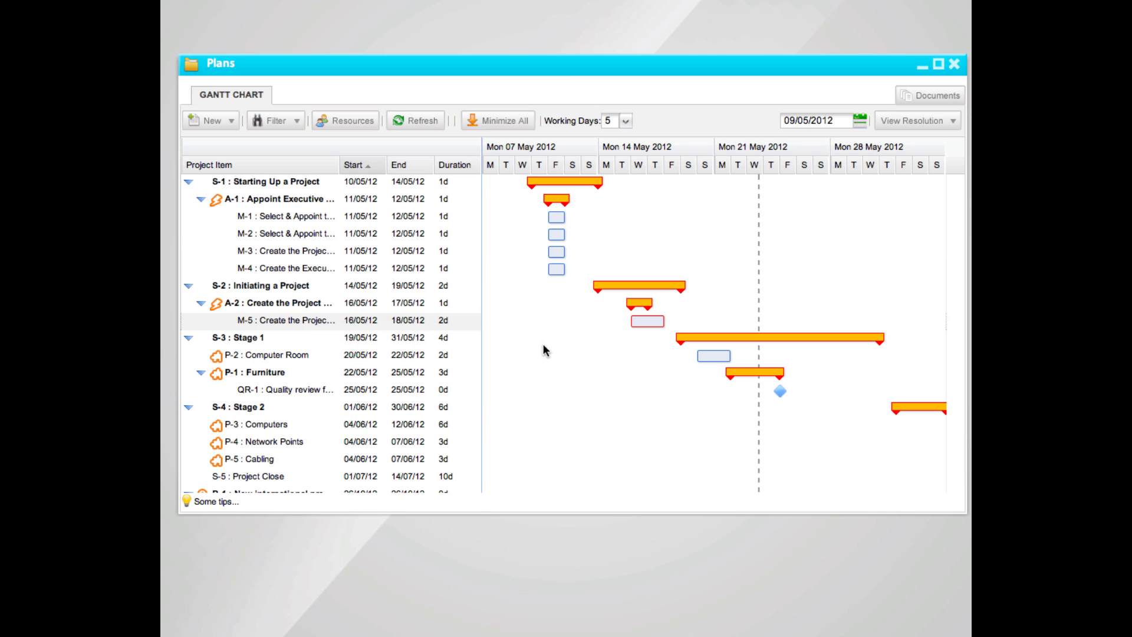
pyautogui.moveTo(632, 326); pyautogui.dragTo(654, 326)
# Open the sorting and column options for the Start column of the project item list
pyautogui.moveTo(369, 171)
pyautogui.click(380, 166)
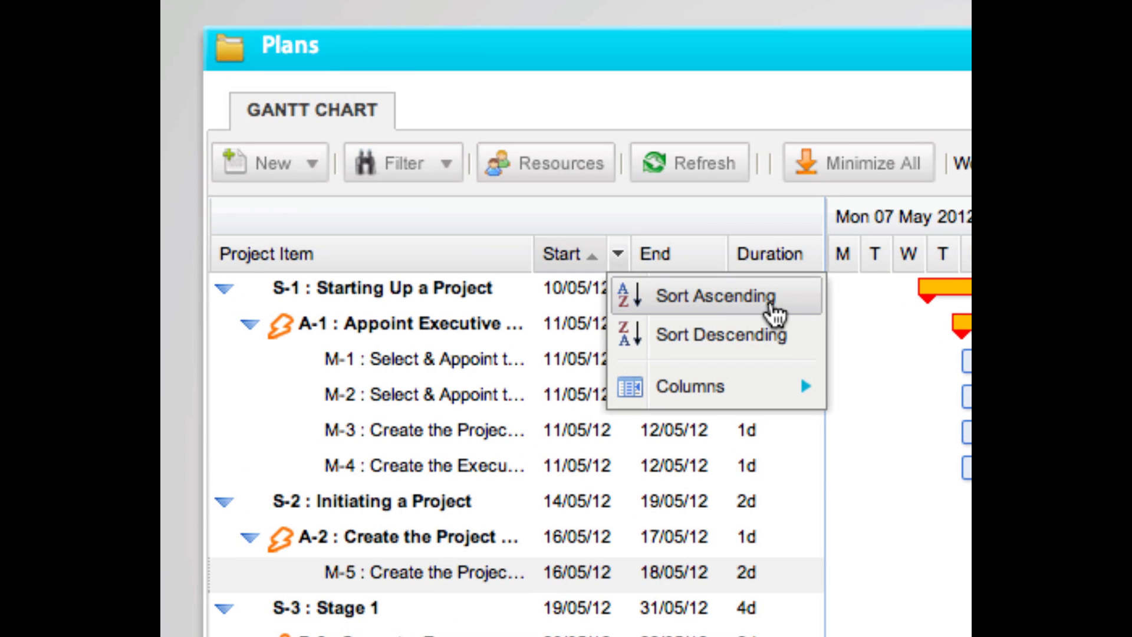
# Set the M-5 task's progress to about half of its bar in the Gantt chart
pyautogui.click(894, 586)
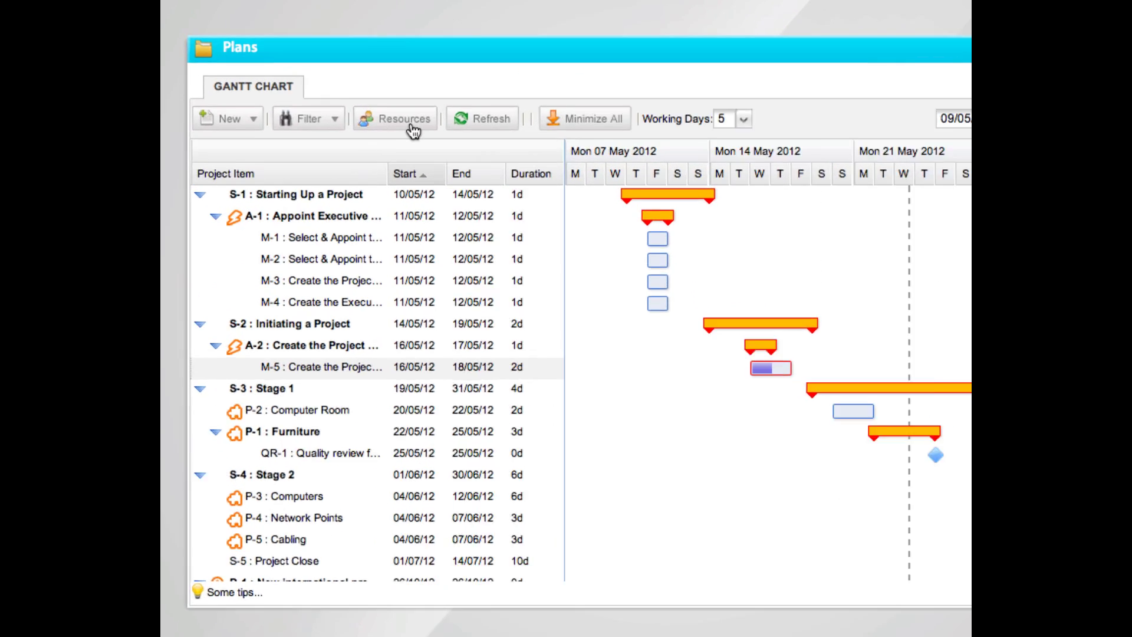
# Filter the Gantt chart by resource to the items that have the second listed person as Participant
pyautogui.click(357, 110)
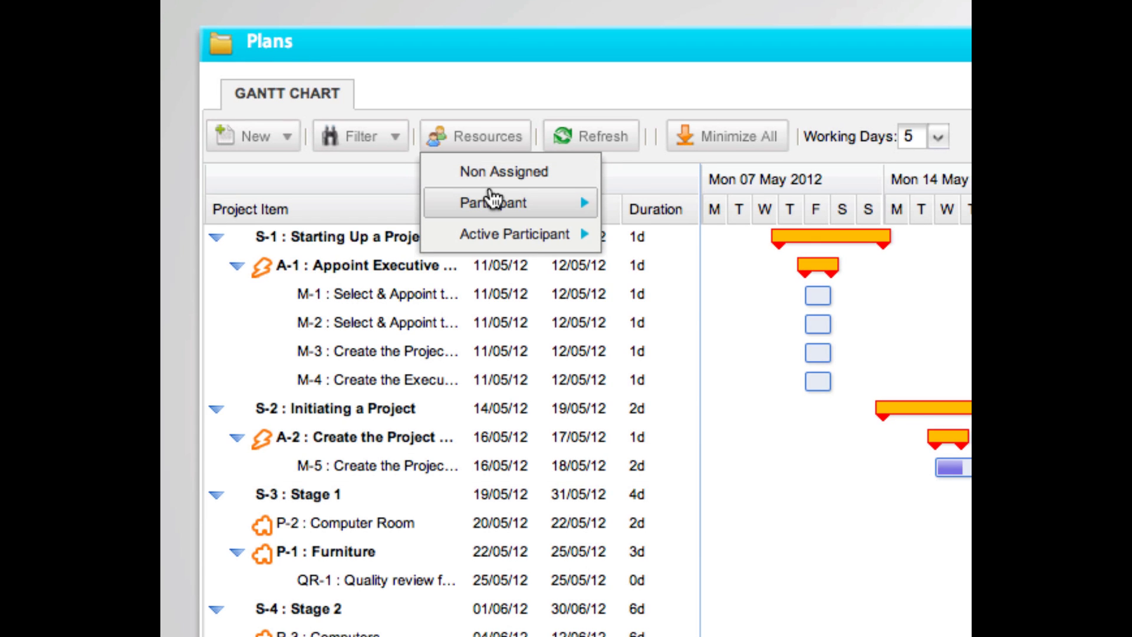
pyautogui.moveTo(492, 200)
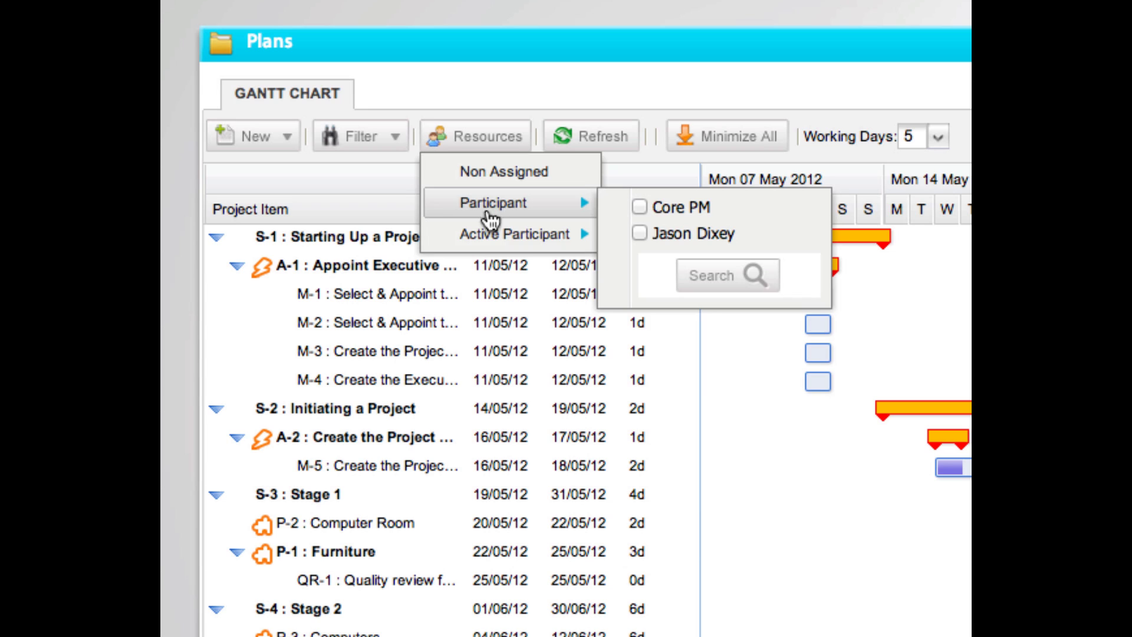
pyautogui.moveTo(488, 234)
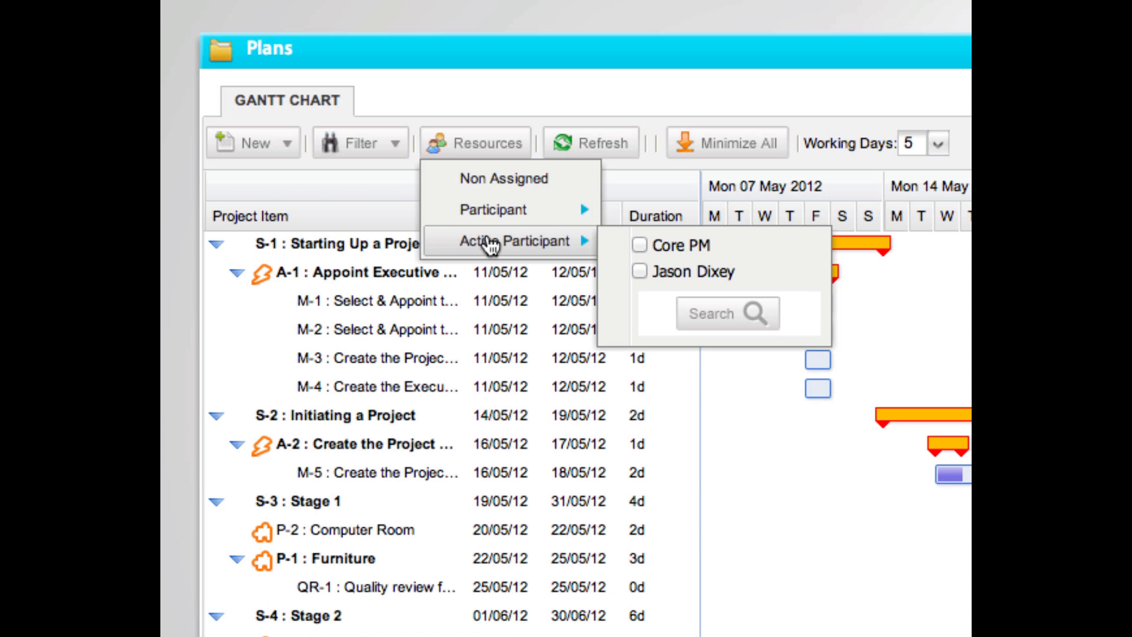
pyautogui.moveTo(537, 221)
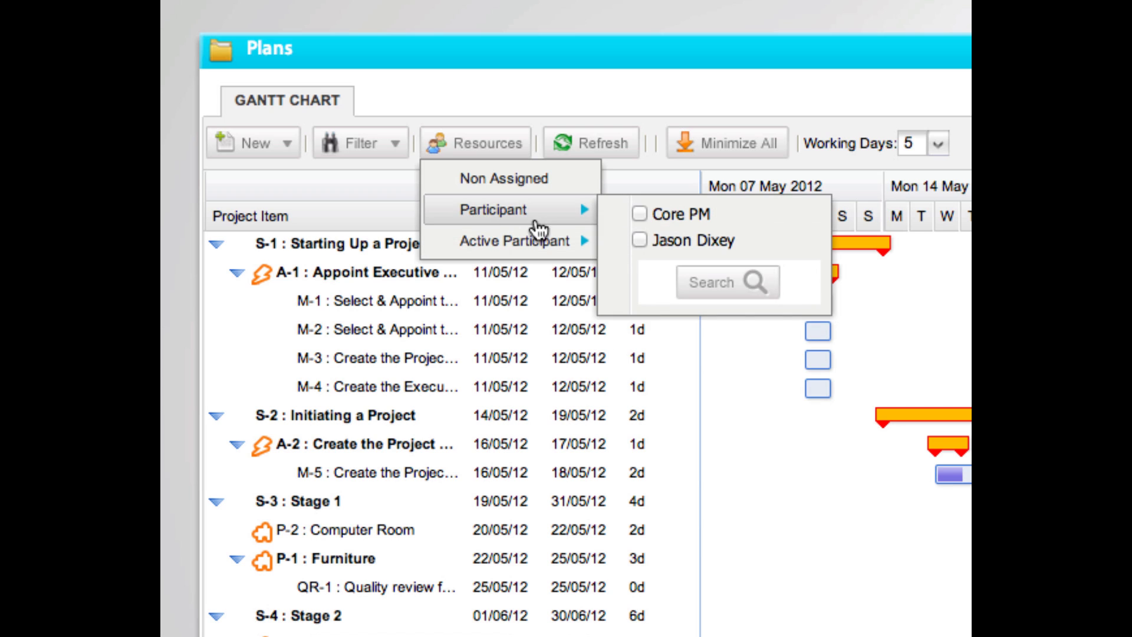
pyautogui.click(640, 240)
pyautogui.click(708, 284)
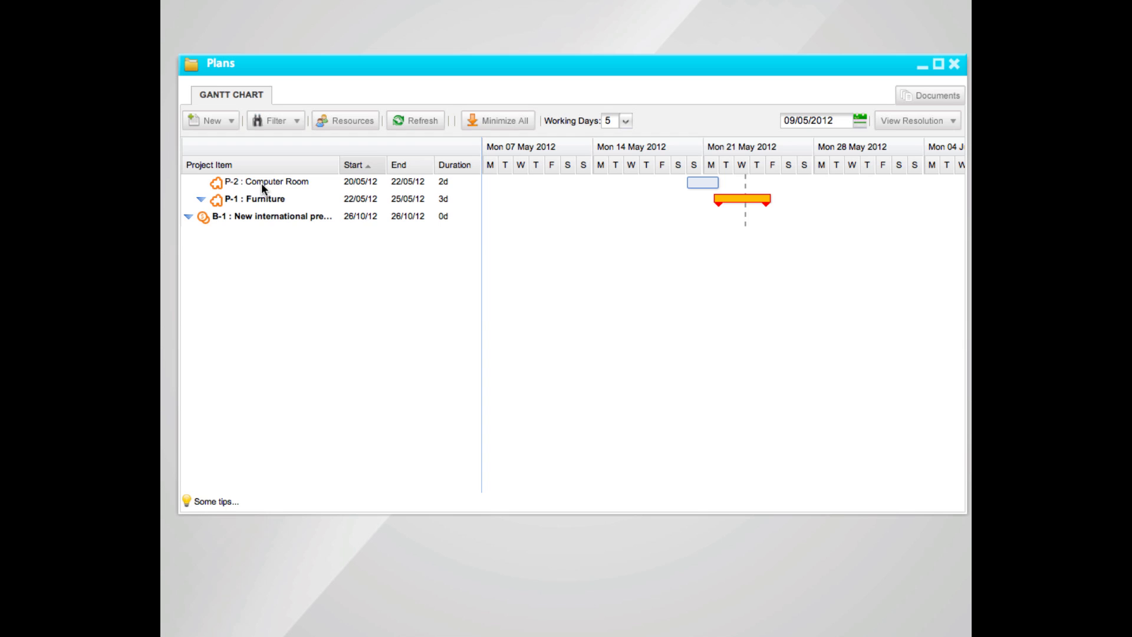
# Open the P-2 Computer Room product's details and examine its assigned participants
pyautogui.click(262, 184)
pyautogui.rightClick(262, 184)
pyautogui.click(293, 221)
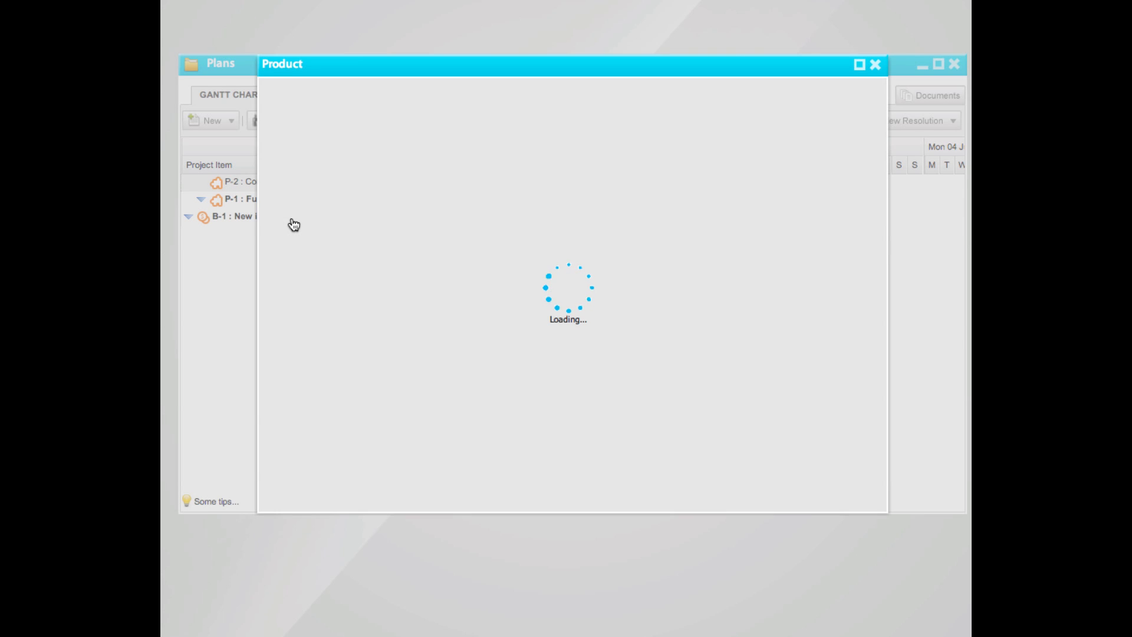
pyautogui.click(401, 222)
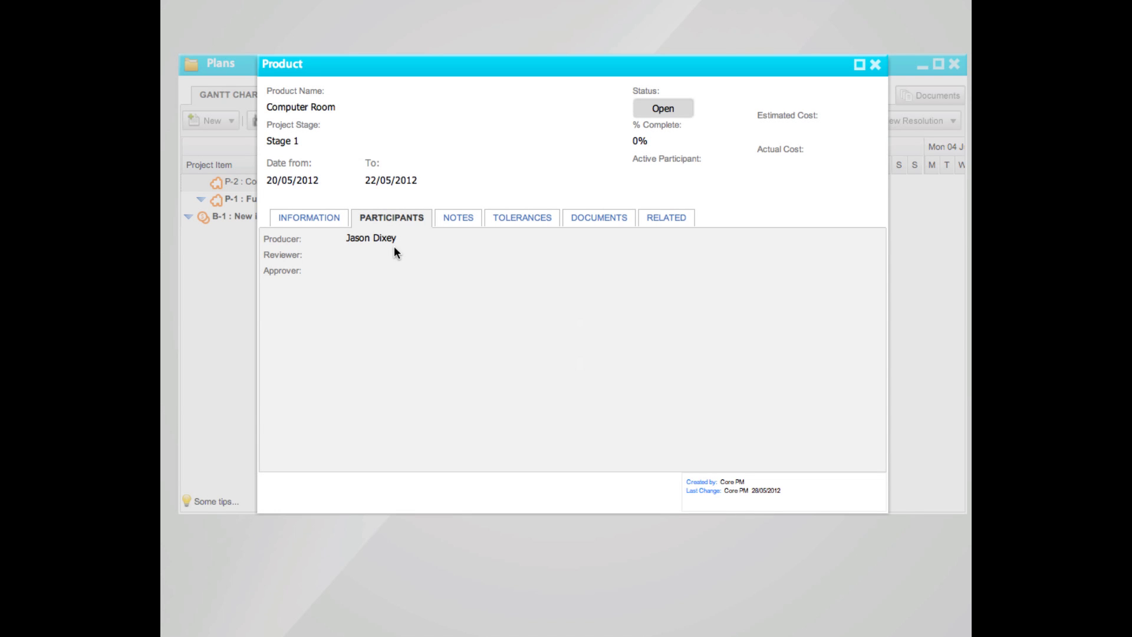